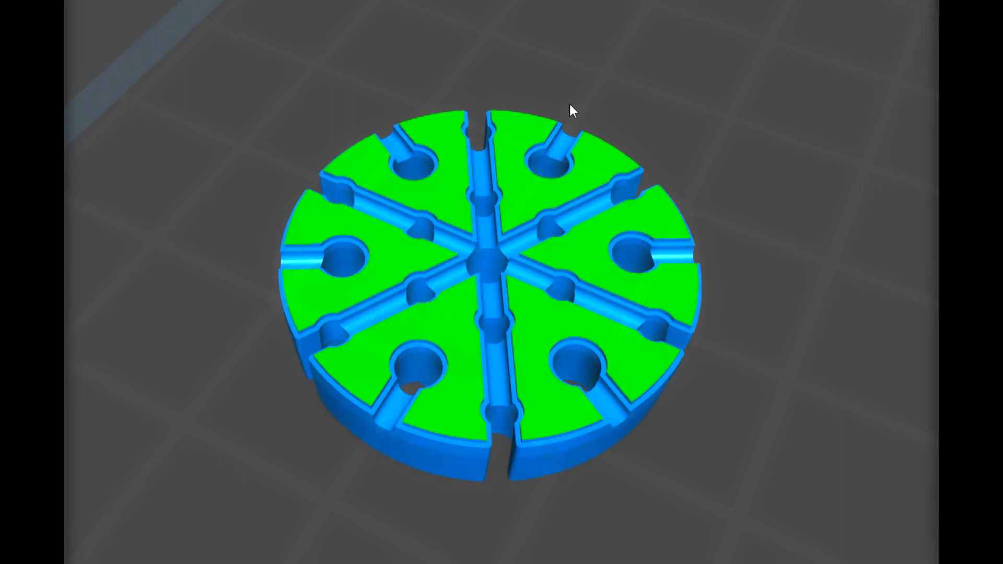
Step: Examine the perforated round disc and the notched ring with the central opening from above and below
key(2)
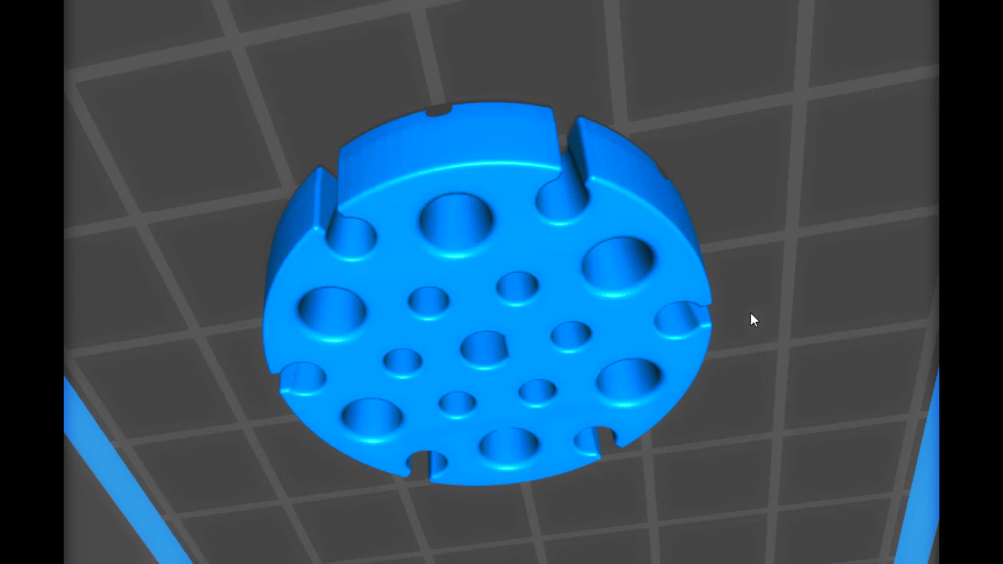
drag(751, 314, 799, 234)
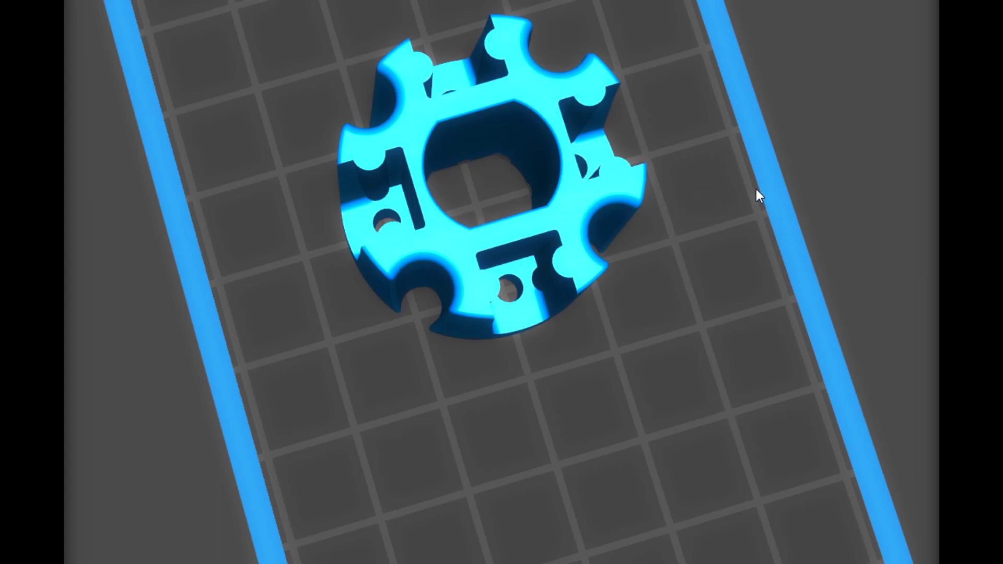
drag(757, 190, 674, 291)
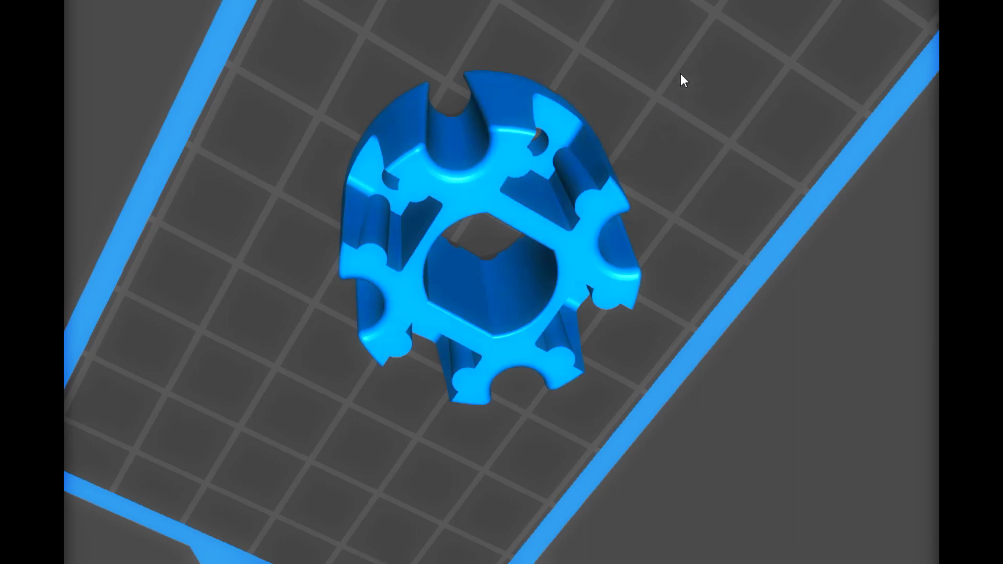
drag(683, 59, 653, 47)
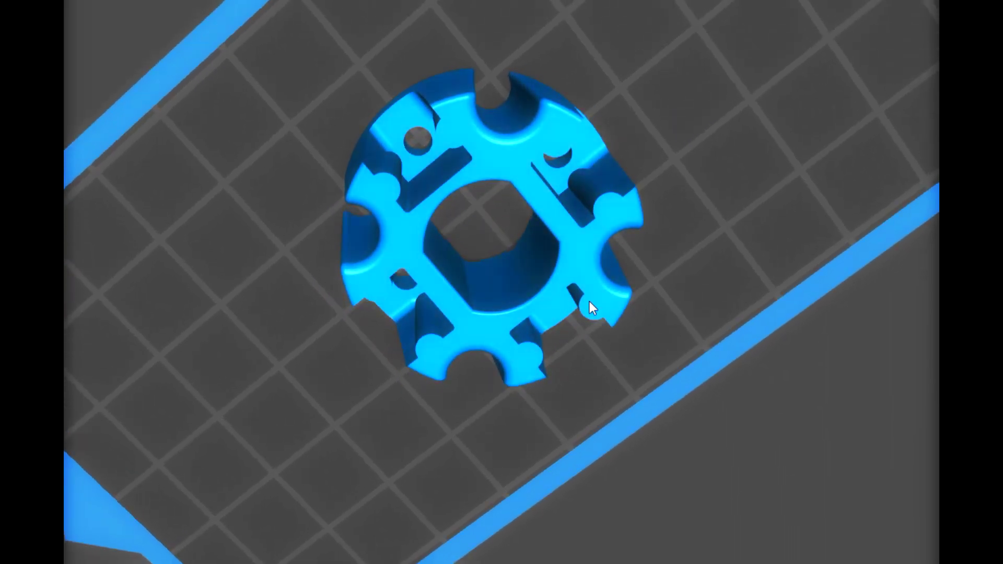
drag(569, 165, 710, 325)
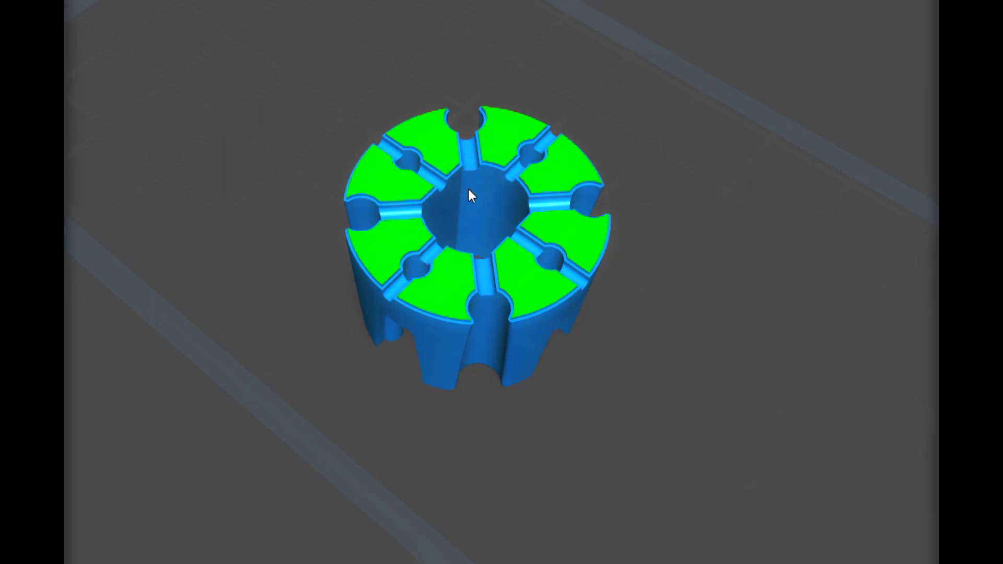
drag(689, 366, 693, 312)
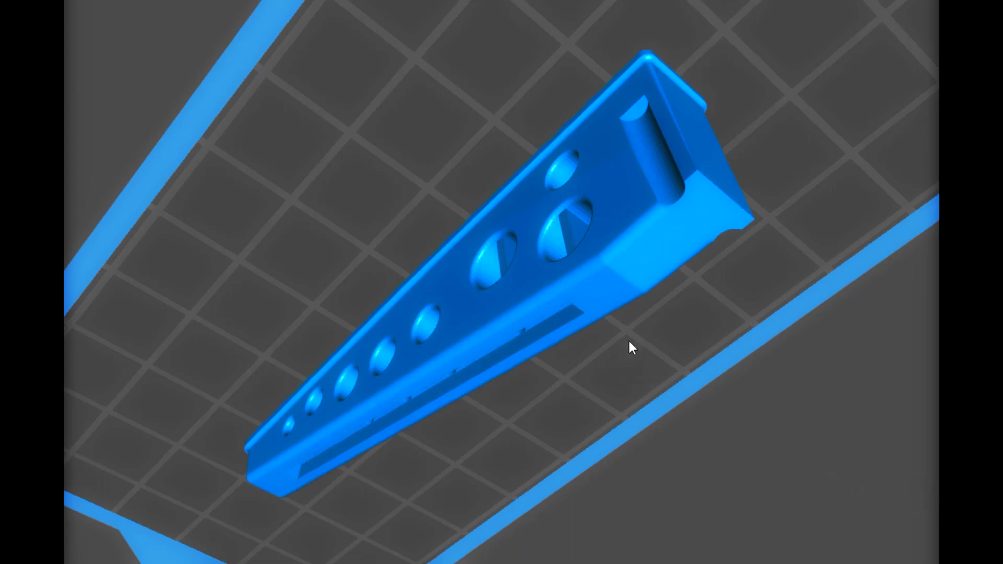
Step: Examine the tapered leg from all sides, including its round holes, lengthwise slot and the groove at its tall end
drag(667, 320, 858, 366)
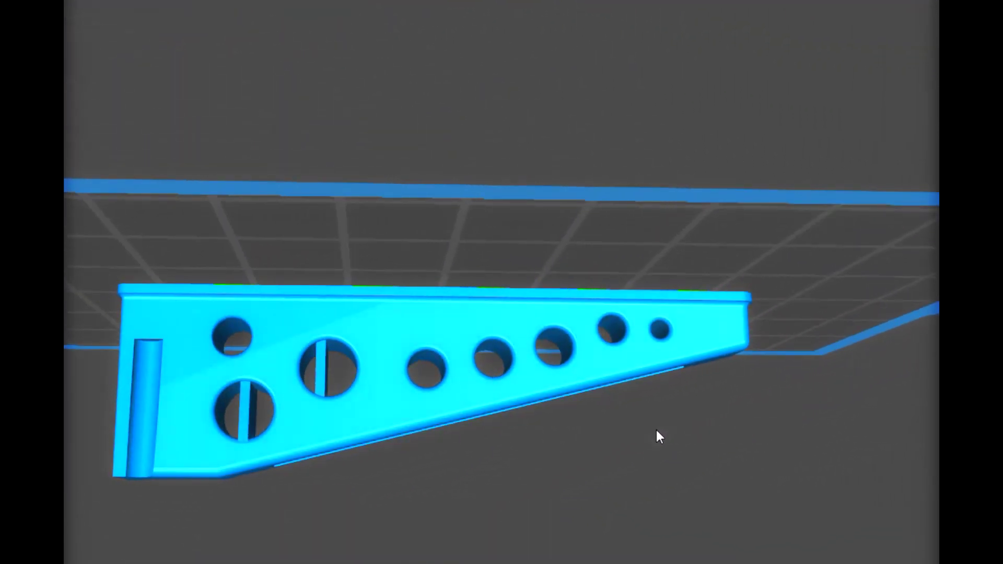
scroll(724, 393, up, 3)
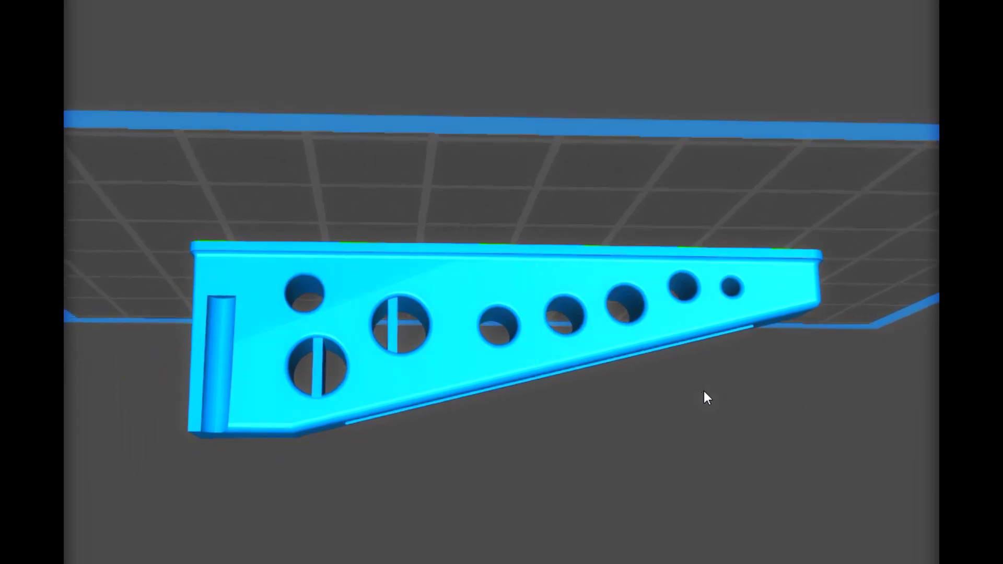
drag(704, 391, 900, 183)
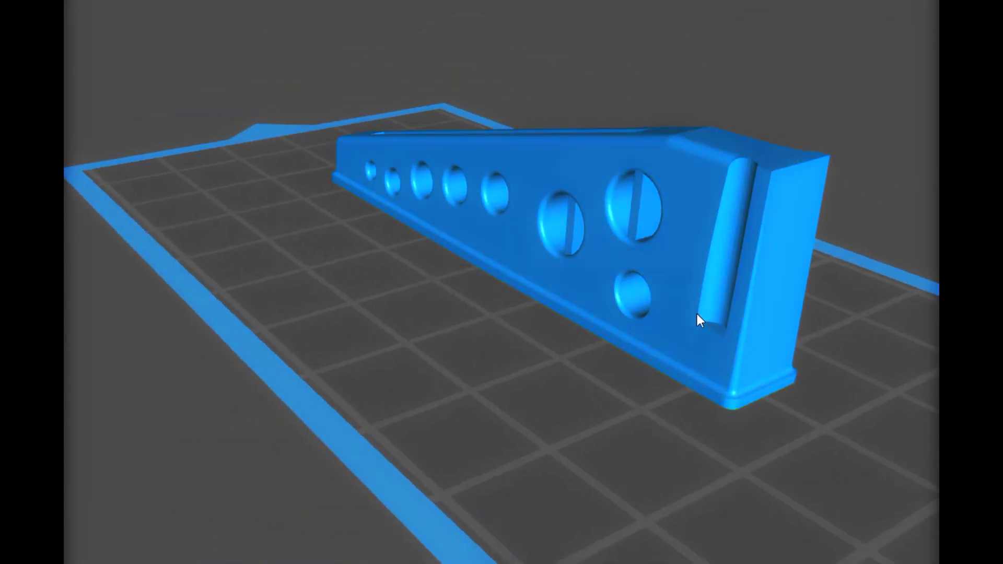
mouse_move(757, 177)
mouse_down()
mouse_move(879, 180)
mouse_move(752, 193)
mouse_up()
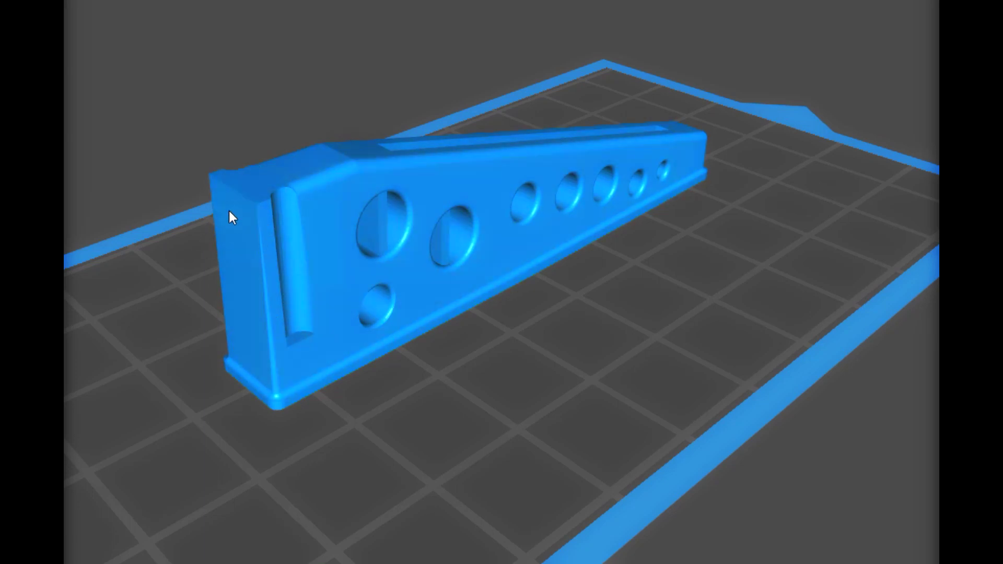
mouse_move(581, 393)
mouse_down()
mouse_move(574, 318)
mouse_move(599, 262)
mouse_move(565, 386)
mouse_up()
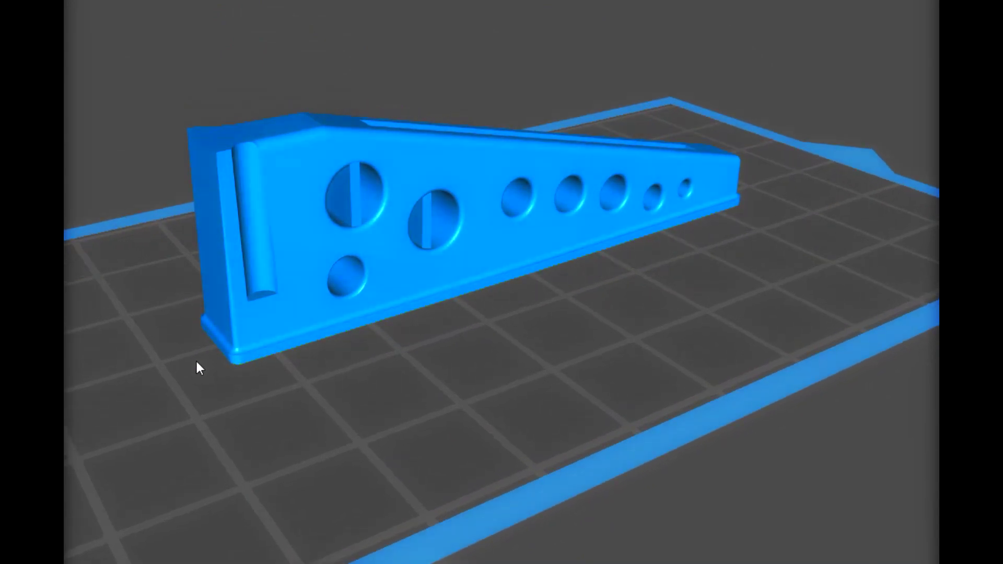
drag(203, 327, 510, 387)
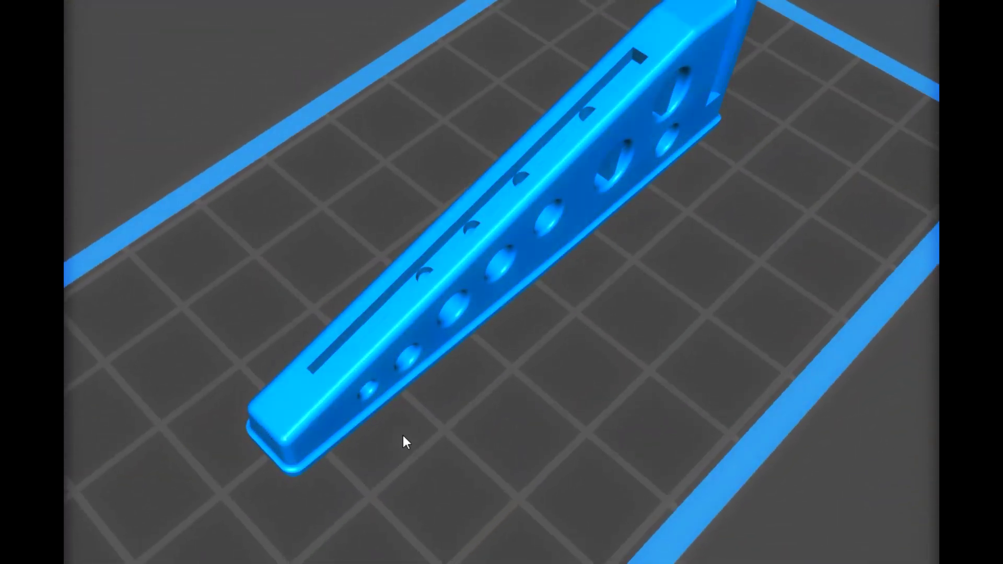
drag(406, 441, 477, 233)
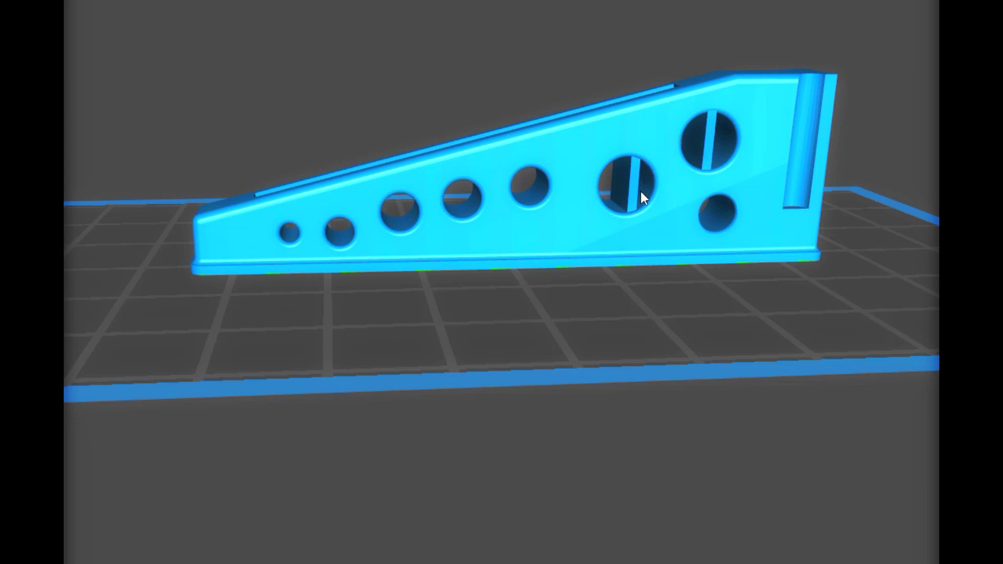
scroll(745, 286, down, 3)
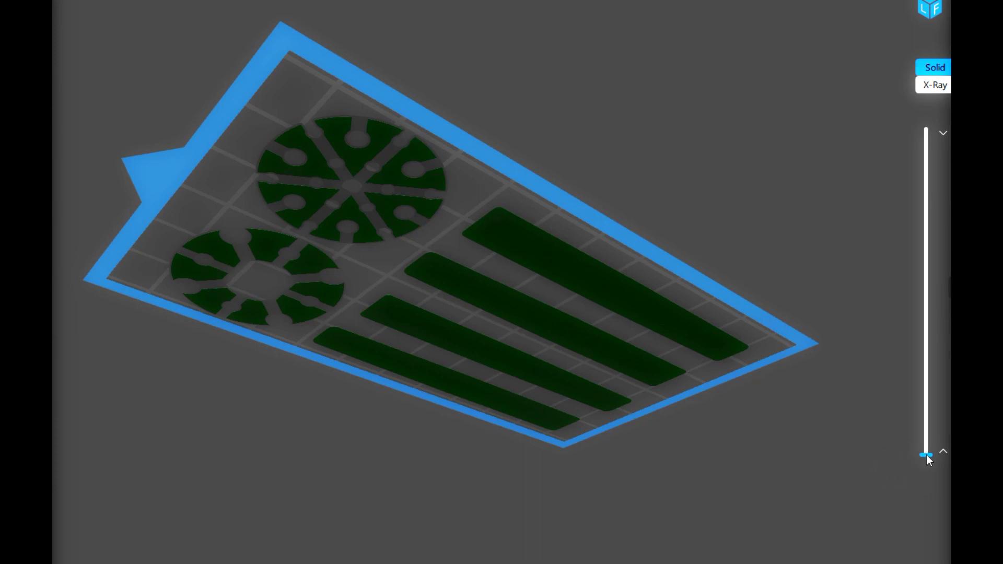
Step: Step through the layer preview from the build plate up to layer 297, examining the cross-sections of the round hubs and tapered legs
drag(926, 454, 947, 376)
key(Up)
key(Up)
key(Up)
key(Up)
key(Up)
key(Up)
key(Up)
key(Up)
key(Up)
key(Up)
key(Up)
key(Up)
key(Up)
key(Up)
key(Up)
key(Up)
key(Up)
key(Up)
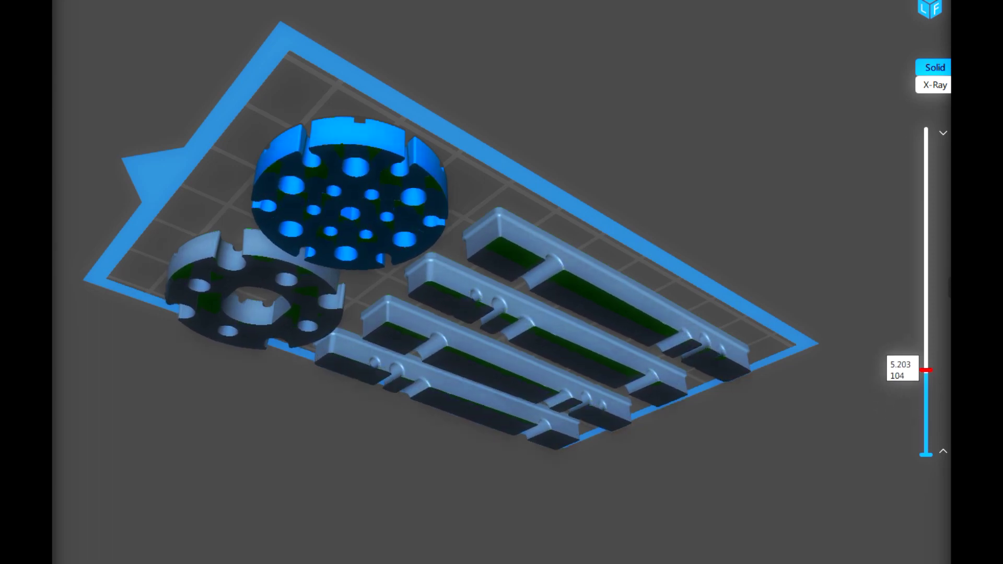
key(Up)
key(Up)
key(Up)
key(Up)
key(Up)
key(Up)
key(Up)
key(Up)
key(Up)
key(Up)
key(Up)
key(Up)
key(Up)
key(Up)
key(Up)
key(Up)
key(Up)
key(Up)
key(Up)
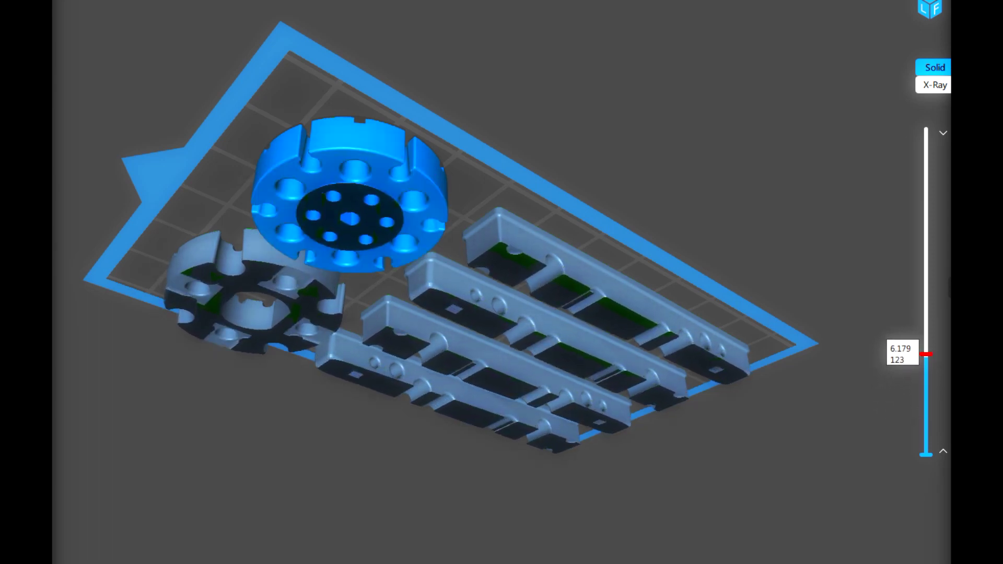
key(Up)
key(Up)
key(Up)
key(Up)
key(Up)
key(Up)
key(Up)
key(Up)
key(Up)
key(Up)
key(Up)
key(Up)
key(Up)
key(Up)
key(Up)
key(Up)
key(Up)
key(Up)
key(Up)
key(Up)
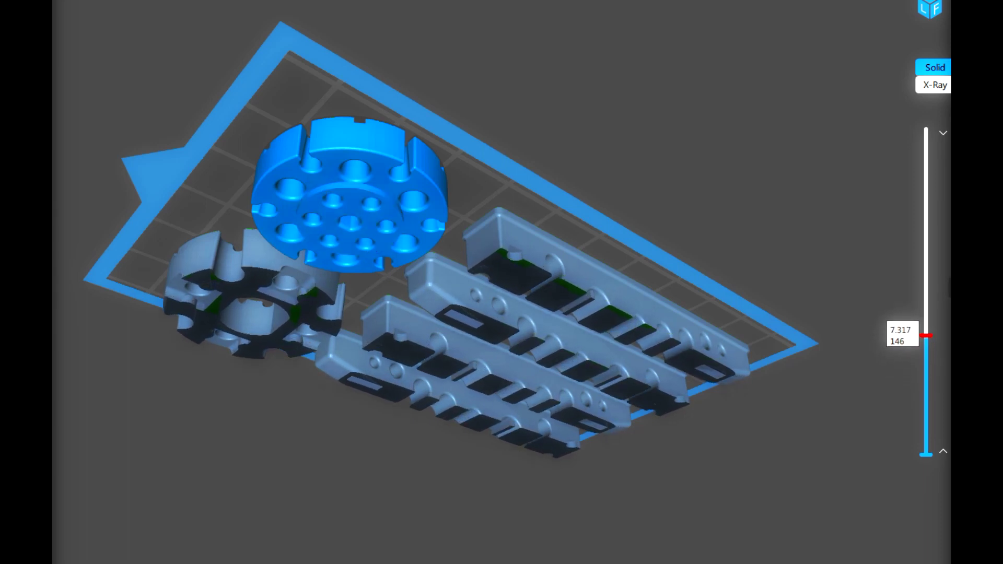
key(Up)
key(Up)
key(Up)
key(Up)
key(Up)
key(Up)
key(Up)
key(Up)
key(Up)
key(Up)
key(Up)
key(Up)
key(Up)
key(Up)
key(Up)
key(Up)
key(Up)
key(Up)
key(Up)
key(Up)
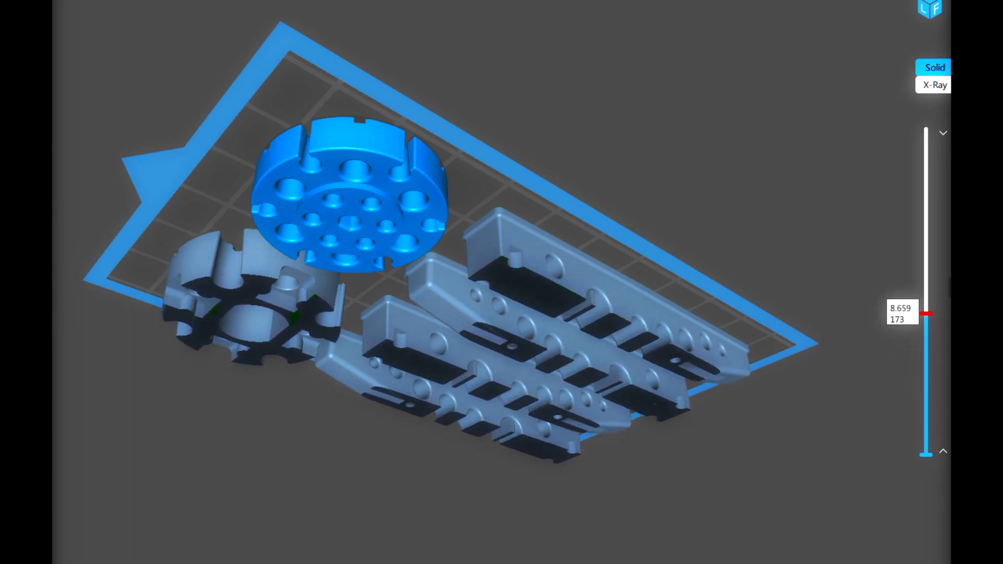
key(Up)
key(Up)
key(Up)
key(Up)
key(Up)
key(Up)
key(Up)
key(Up)
key(Up)
key(Up)
key(Up)
key(Up)
key(Up)
key(Up)
key(Up)
key(Up)
key(Up)
key(Up)
key(Up)
key(Up)
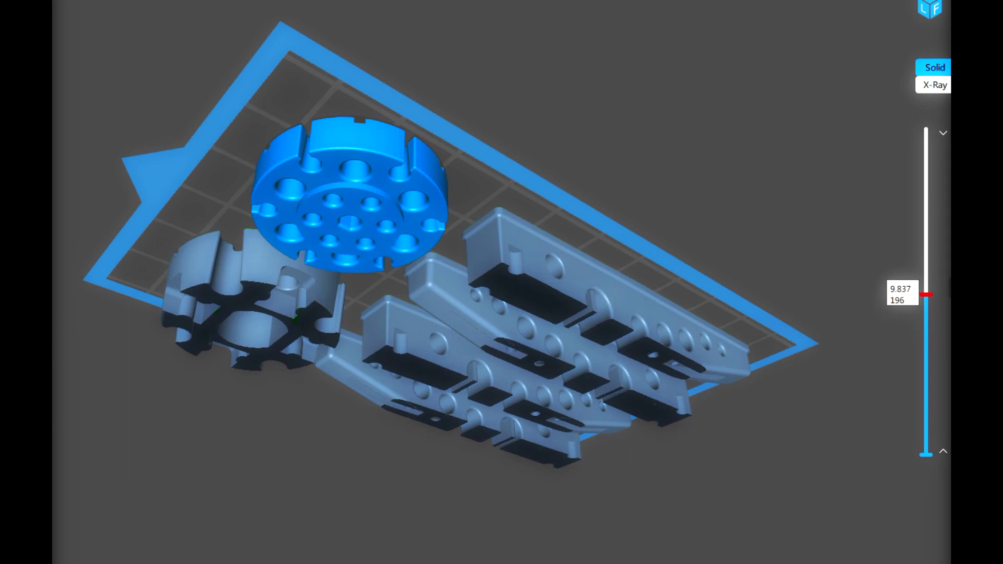
key(Up)
key(Up)
key(Up)
key(Up)
key(Up)
key(Up)
key(Up)
key(Up)
key(Up)
key(Up)
key(Up)
key(Up)
key(Up)
key(Up)
key(Up)
key(Up)
key(Up)
key(Up)
key(Up)
key(Up)
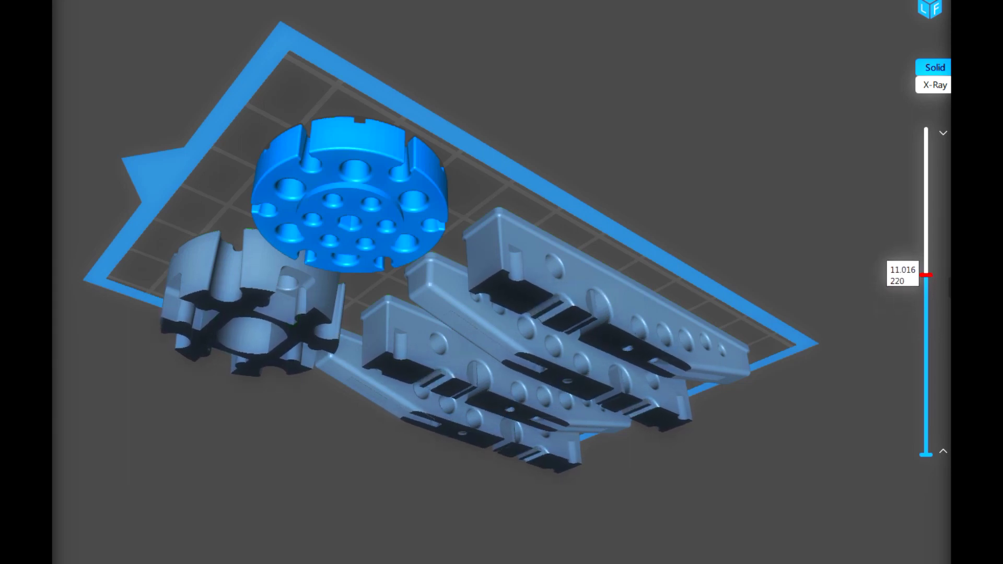
key(Up)
key(Up)
key(Up)
key(Up)
key(Up)
key(Up)
key(Up)
key(Up)
key(Up)
key(Up)
key(Up)
key(Up)
key(Up)
key(Up)
key(Up)
key(Up)
key(Up)
key(Up)
key(Up)
key(Up)
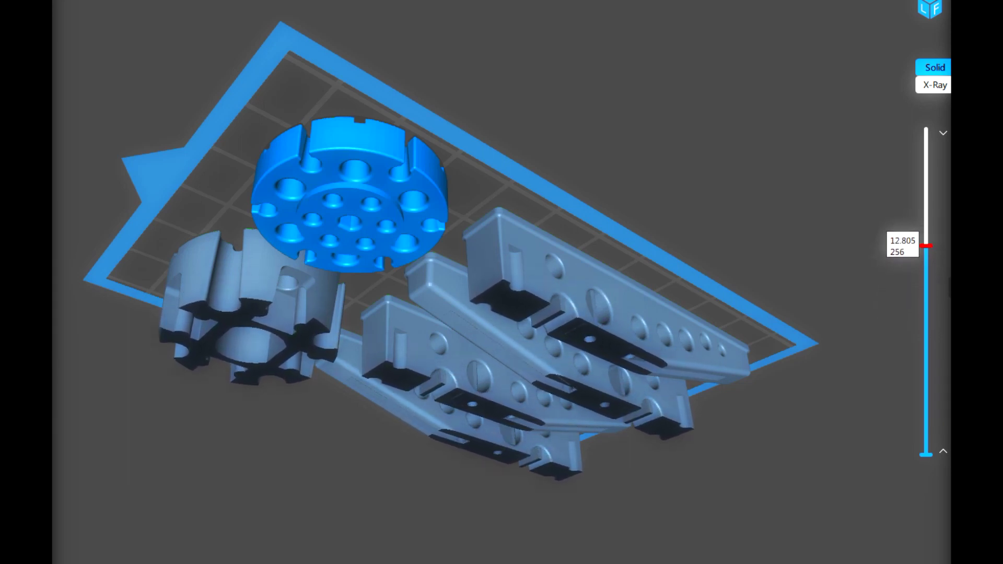
key(Up)
key(Up)
key(Up)
key(Up)
key(Up)
key(Up)
key(Up)
key(Up)
key(Up)
key(Up)
key(Up)
key(Up)
key(Up)
key(Up)
key(Up)
key(Up)
key(Up)
key(Up)
key(Up)
key(Up)
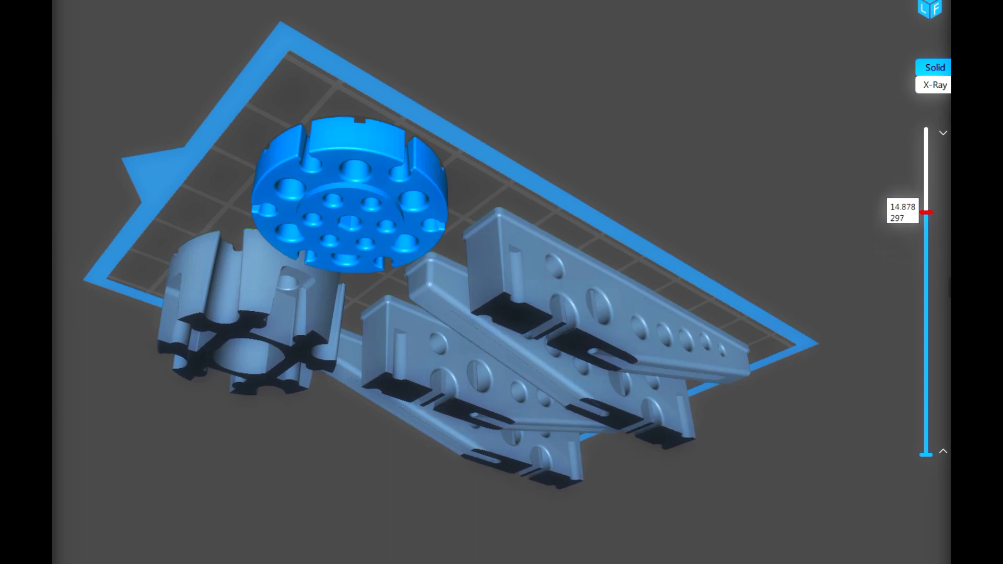
Step: Step up through the layer preview from layer 297 past layer 346 to the full models, examining the upper cross-sections of the hub and legs
key(Up)
key(Up)
key(Up)
key(Up)
key(Up)
key(Up)
key(Up)
key(Up)
key(Up)
key(Up)
key(Up)
key(Up)
key(Up)
key(Up)
key(Up)
key(Up)
key(Up)
key(Up)
key(Up)
key(Up)
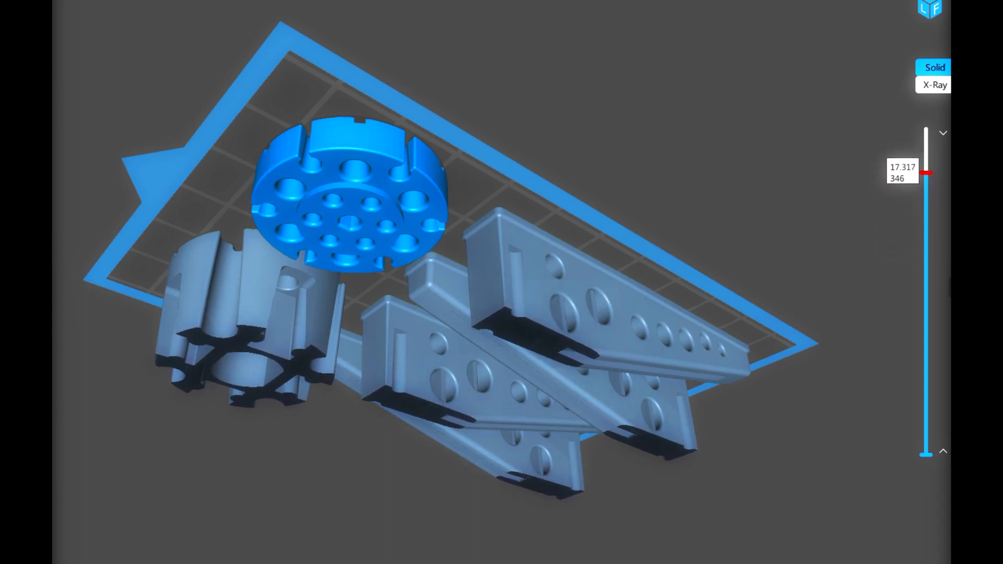
key(Up)
key(Up)
key(Up)
key(Up)
key(Up)
key(Up)
key(Up)
key(Up)
key(Up)
key(Up)
key(Up)
key(Up)
key(Up)
key(Up)
key(Up)
key(Up)
key(Up)
key(Up)
key(Up)
key(Up)
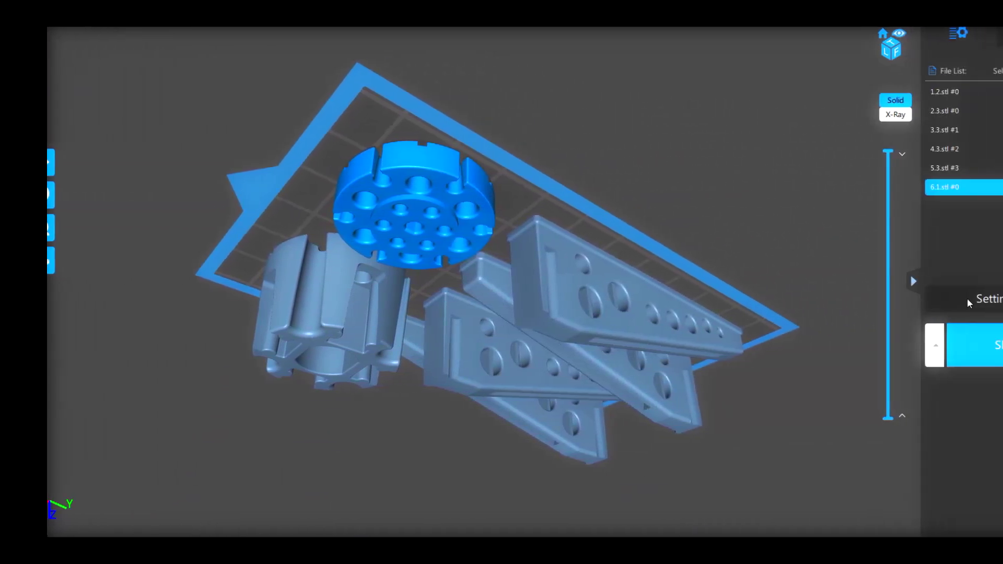
Step: Open the slicing settings showing the print parameters for the ELEGOO MARS
click(922, 302)
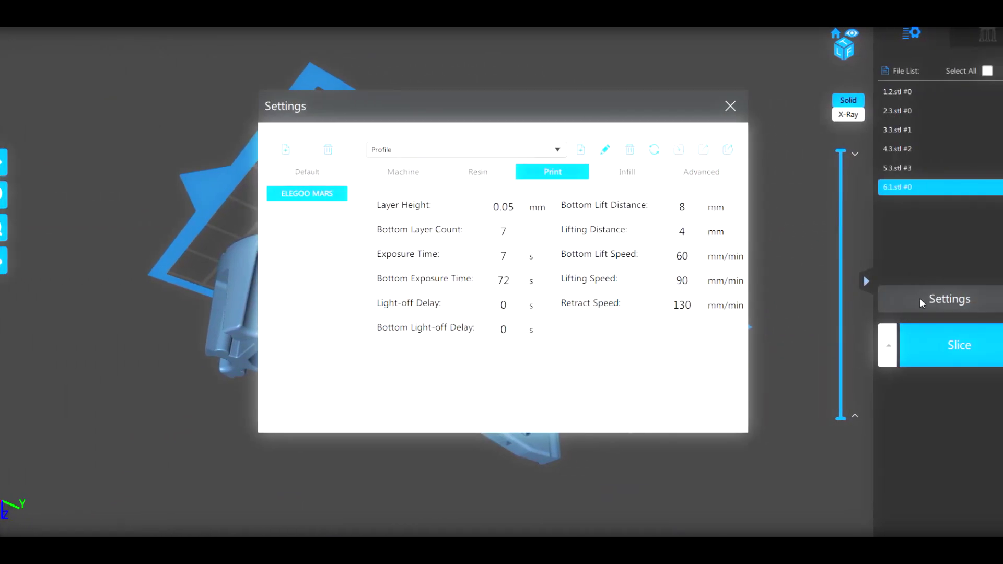